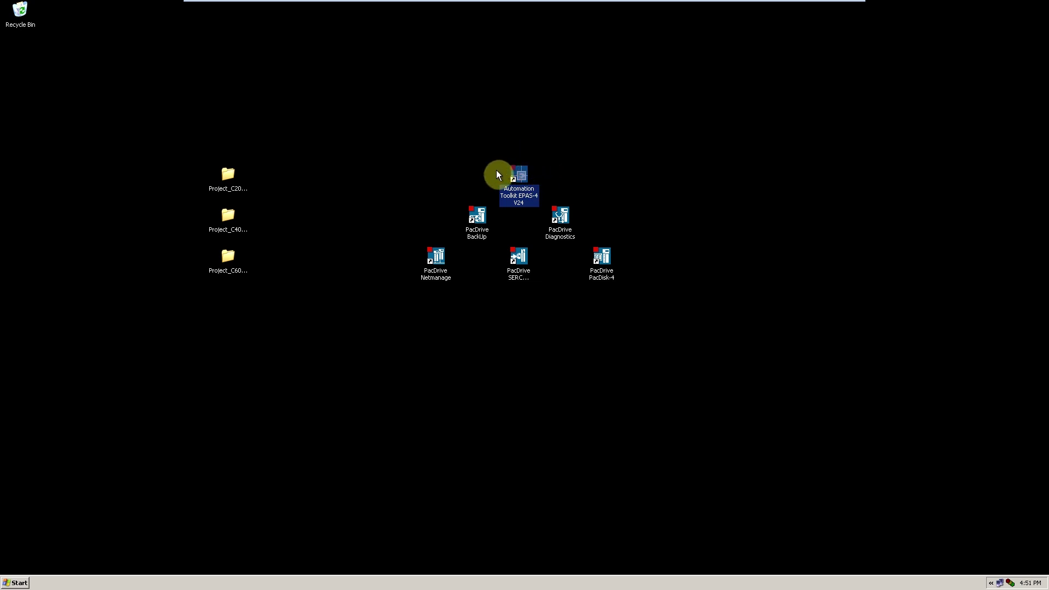
Step: Launch EPAS-4 and open the PD_Demoprojekt_Template_V002012.pro demo project
double_click(525, 176)
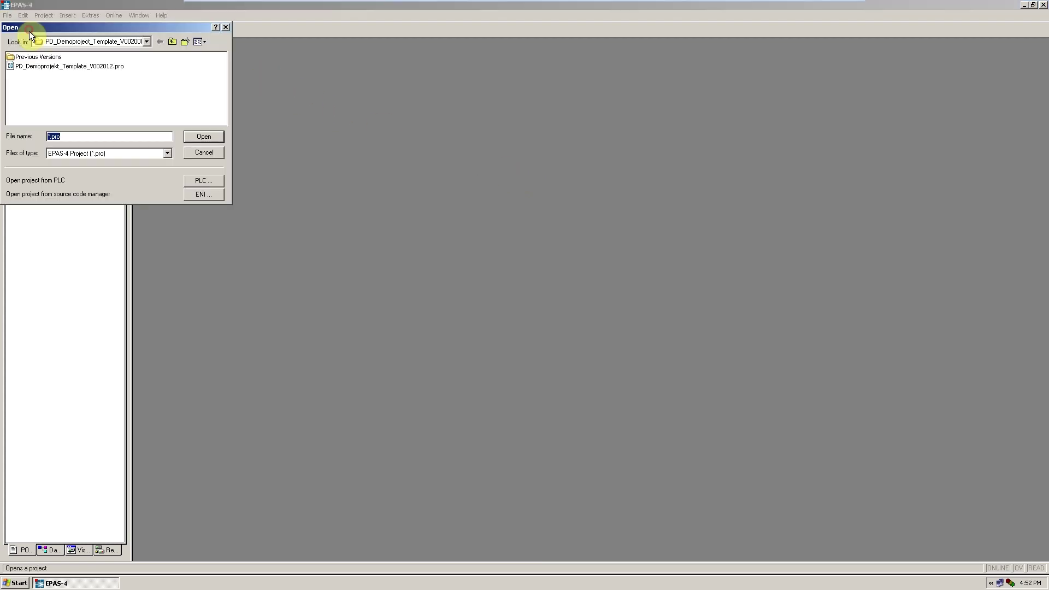
click(65, 65)
click(197, 137)
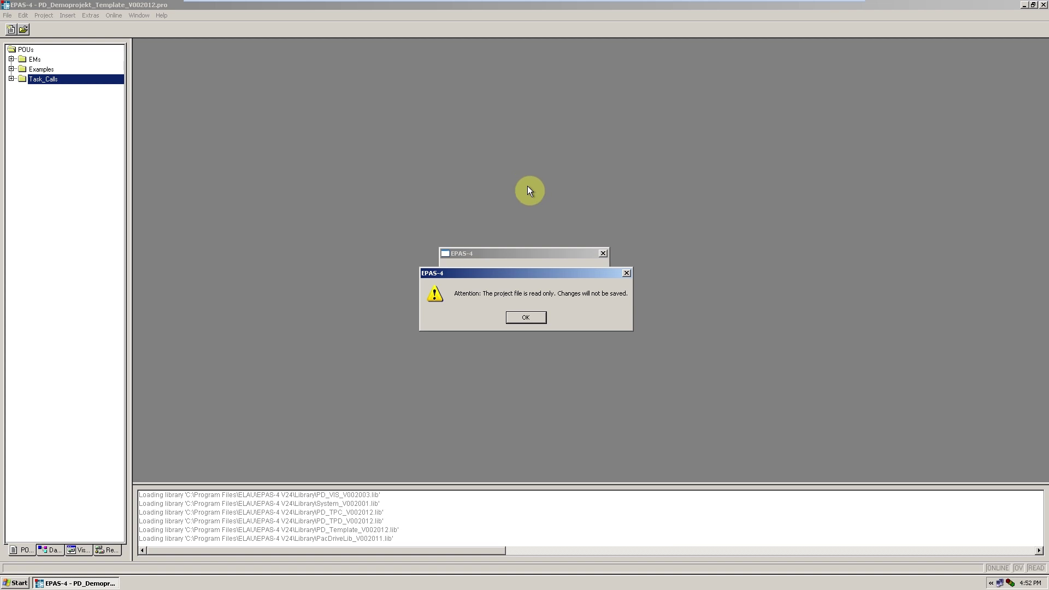
Step: Dismiss the read-only warning and open the PLC Configuration maximized with node names widened
click(525, 317)
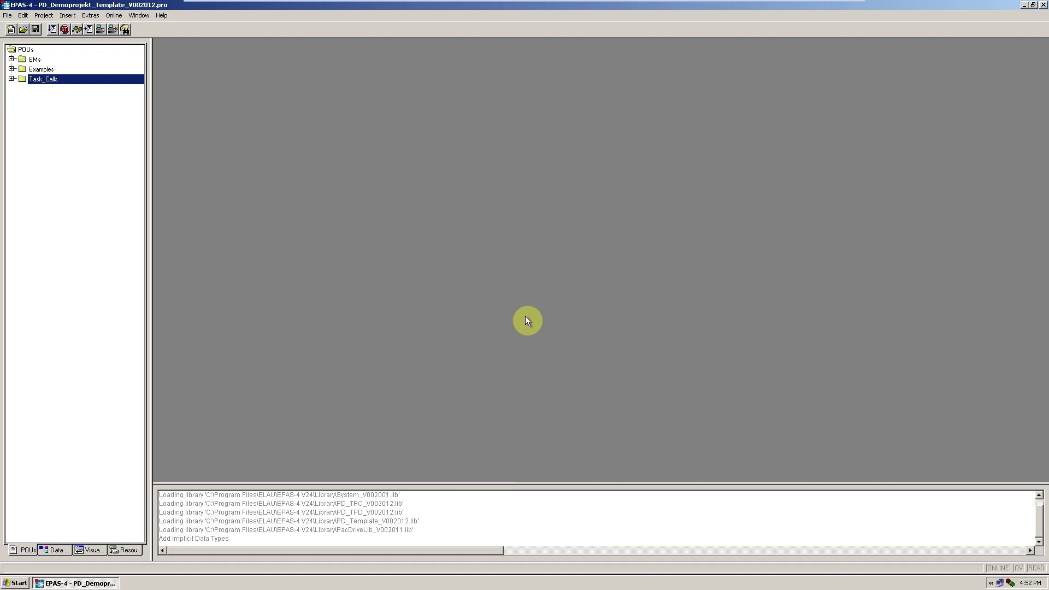
click(129, 549)
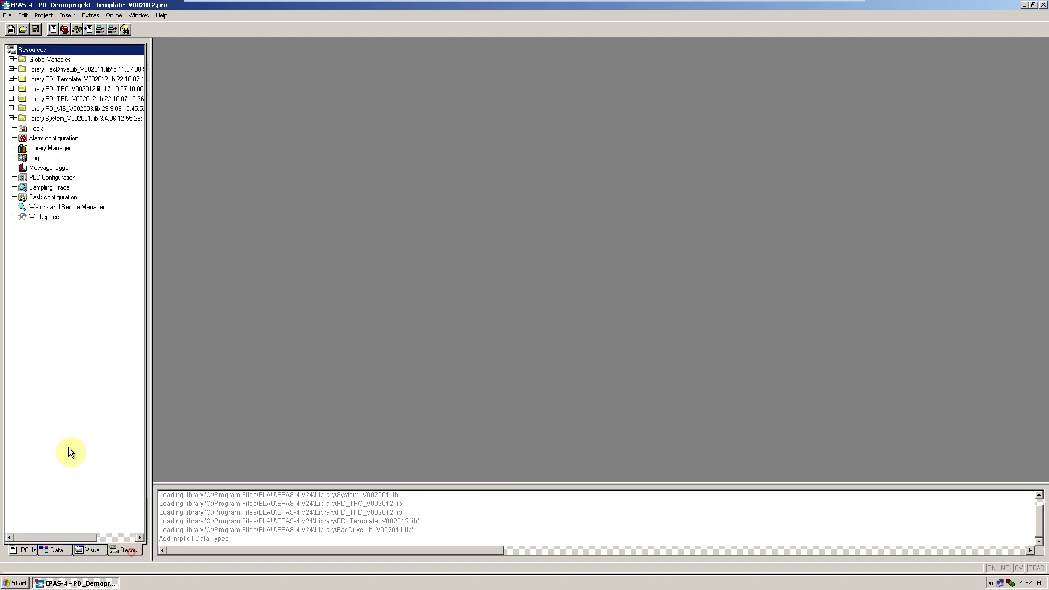
double_click(51, 177)
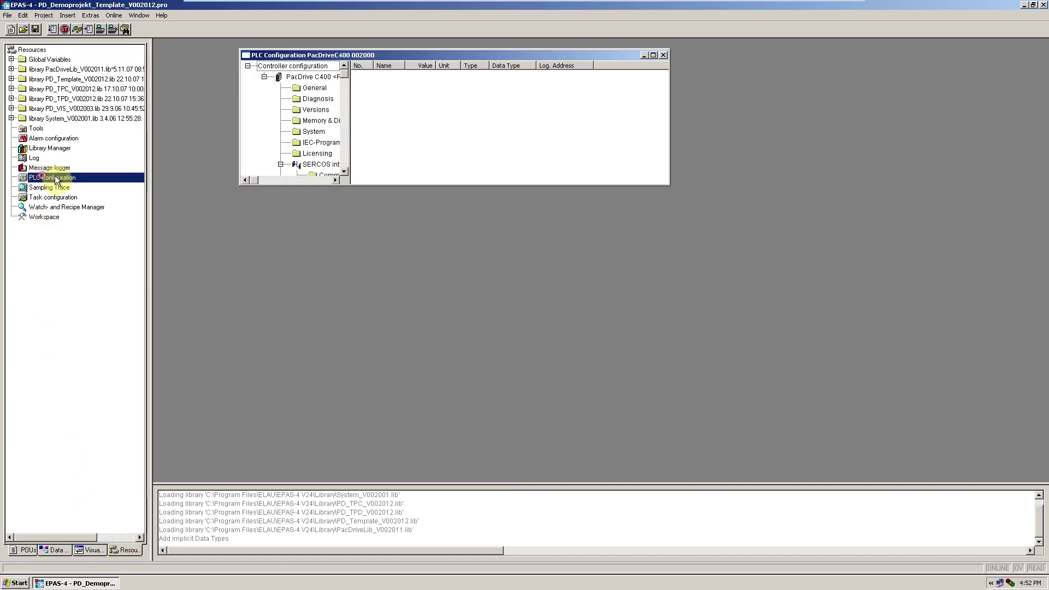
double_click(307, 54)
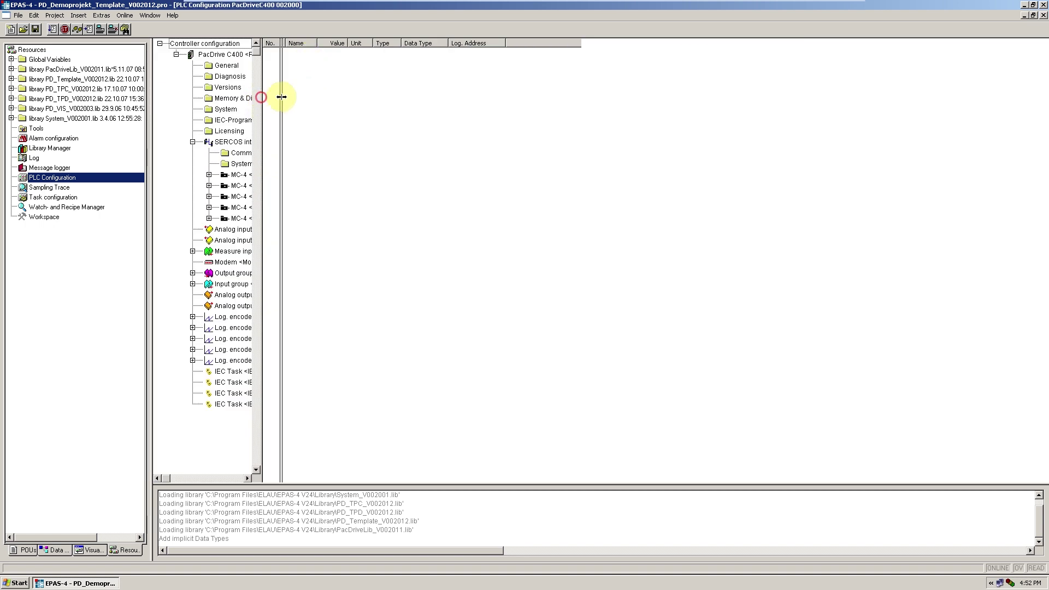
drag(256, 103, 314, 103)
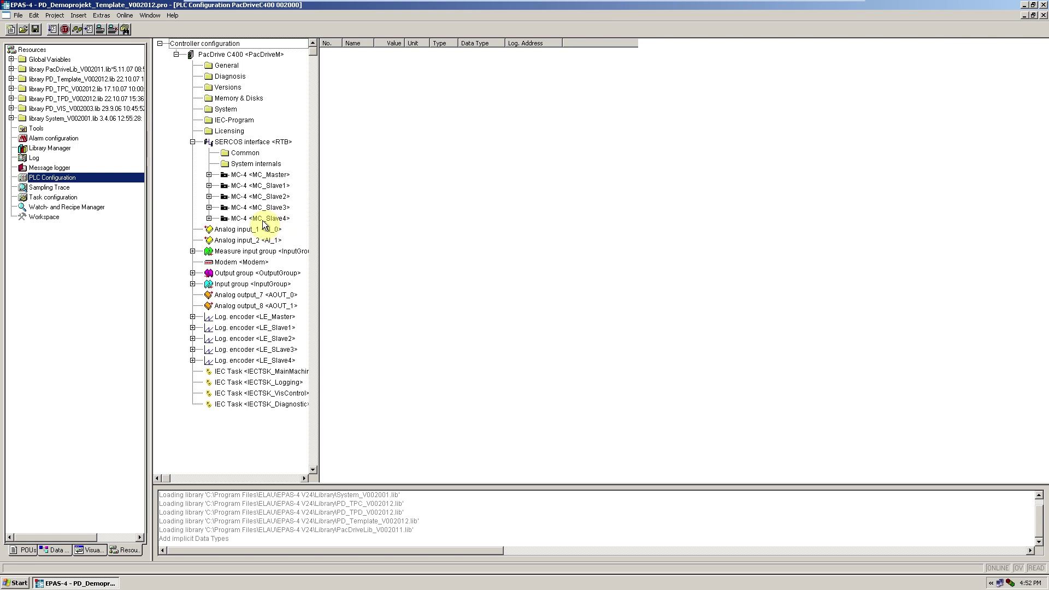
Step: Expand the ExampleModuleCMDS and ExampleLeafModuleInterface data types, then open the Vis_Main visualization
click(56, 550)
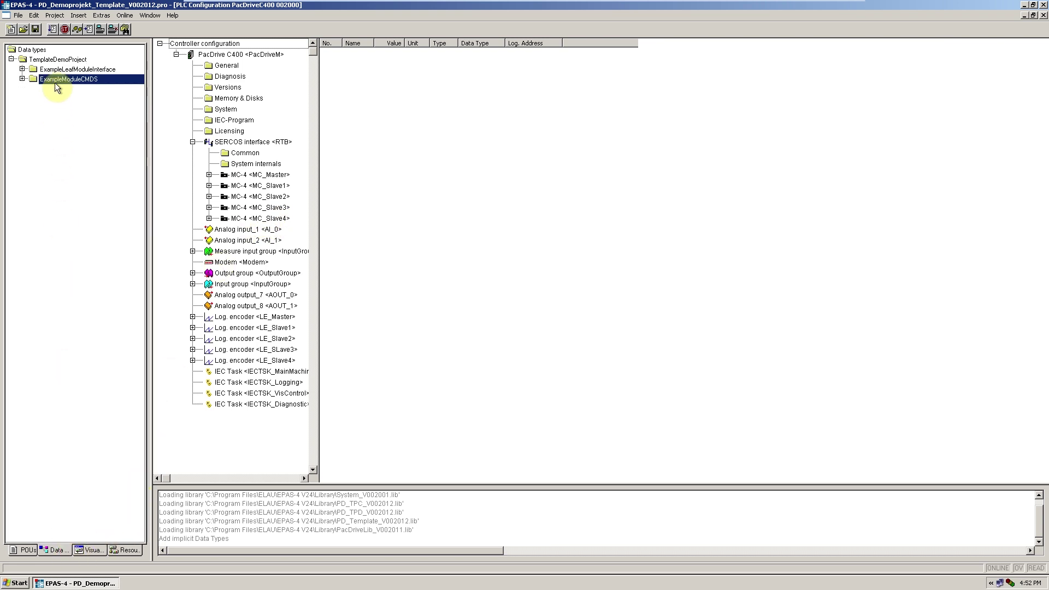
click(33, 79)
click(69, 78)
click(22, 69)
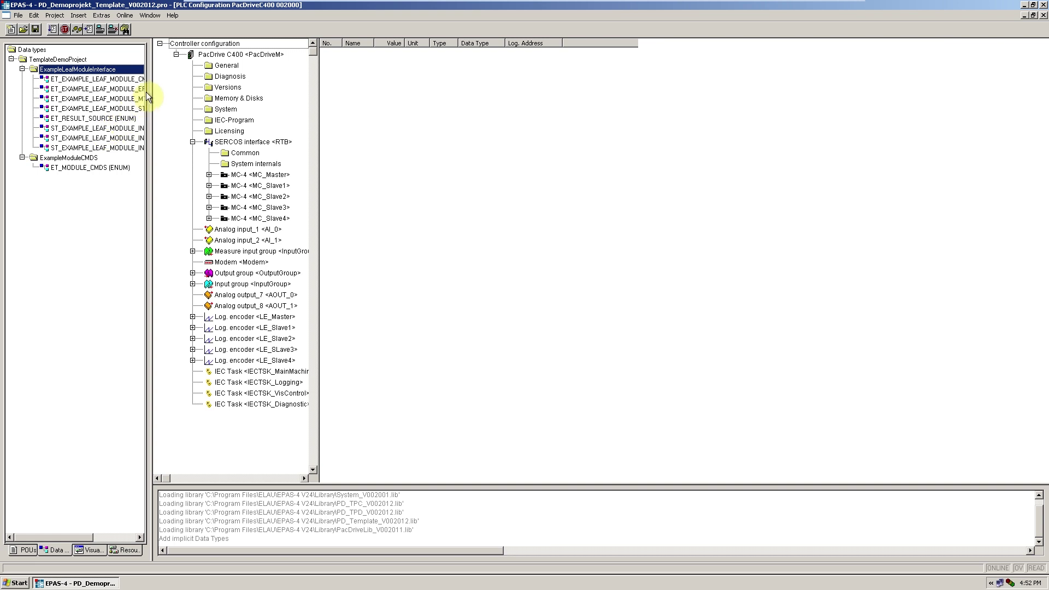
click(91, 550)
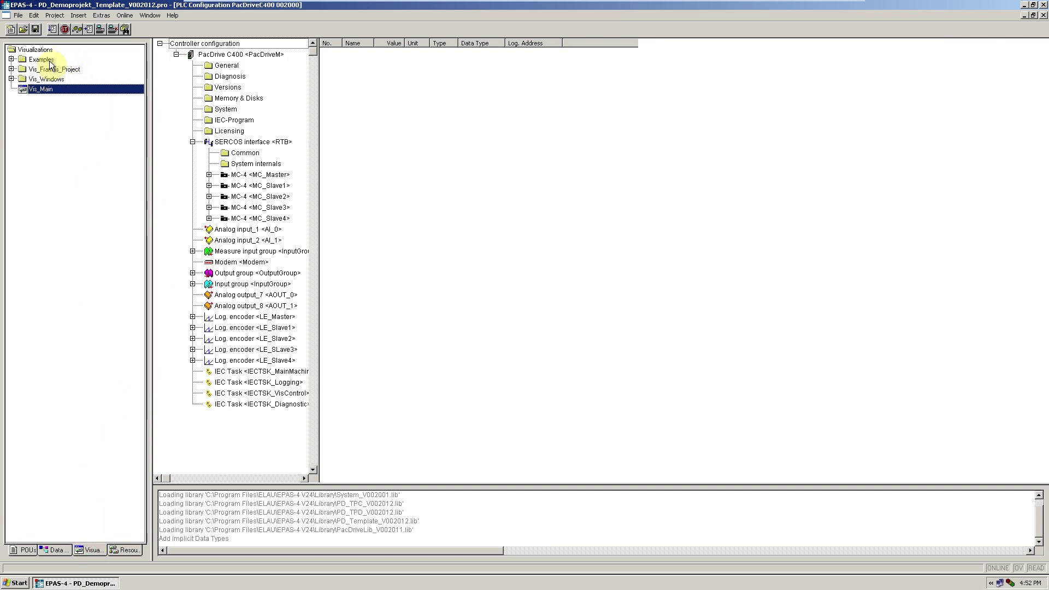
double_click(41, 89)
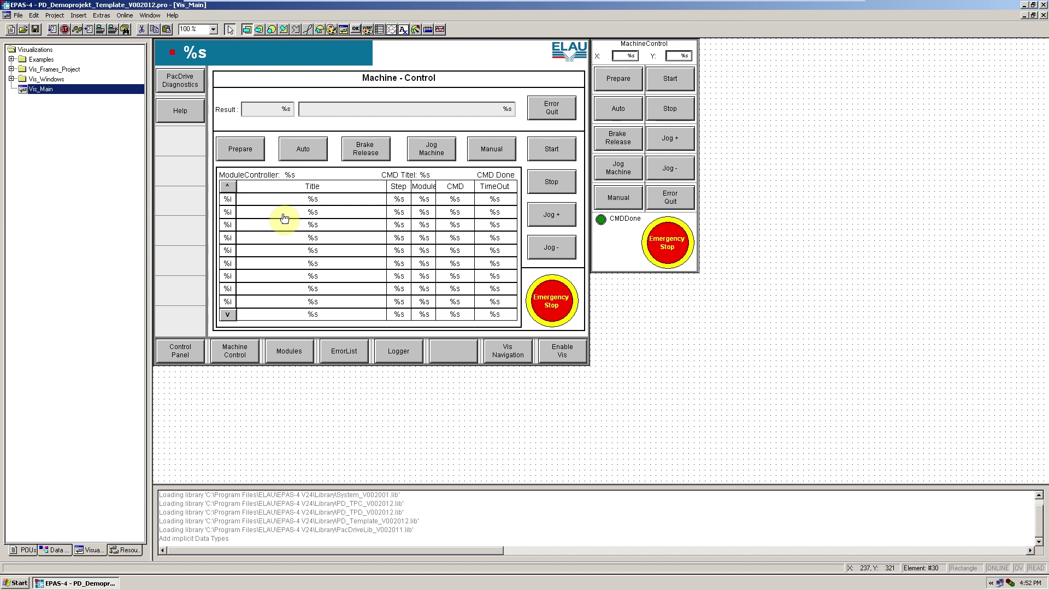
Step: Open the Message logger and the Library Manager from Resources
click(130, 549)
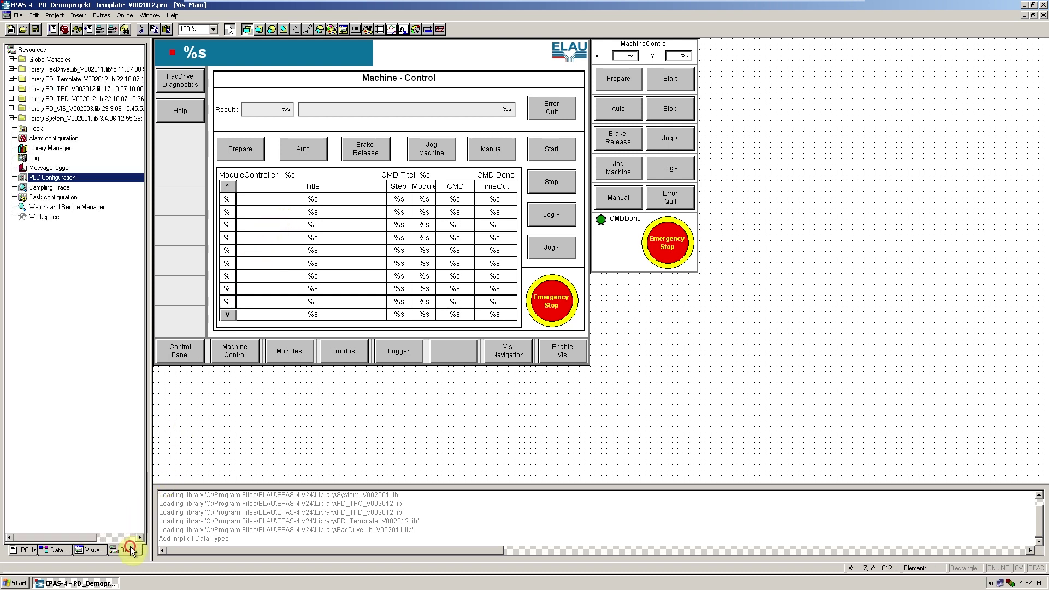
double_click(49, 167)
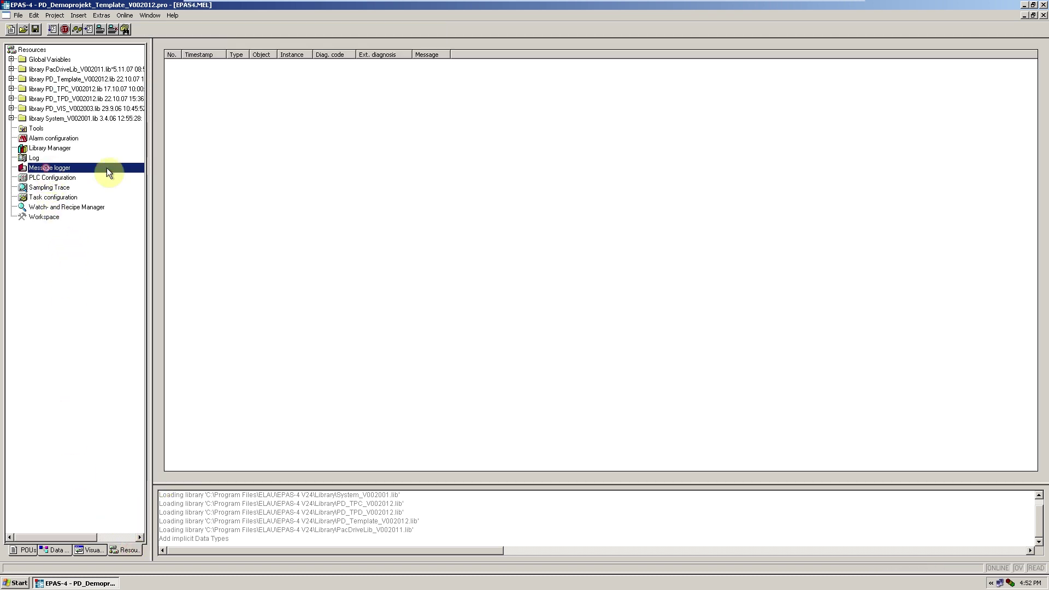
double_click(53, 148)
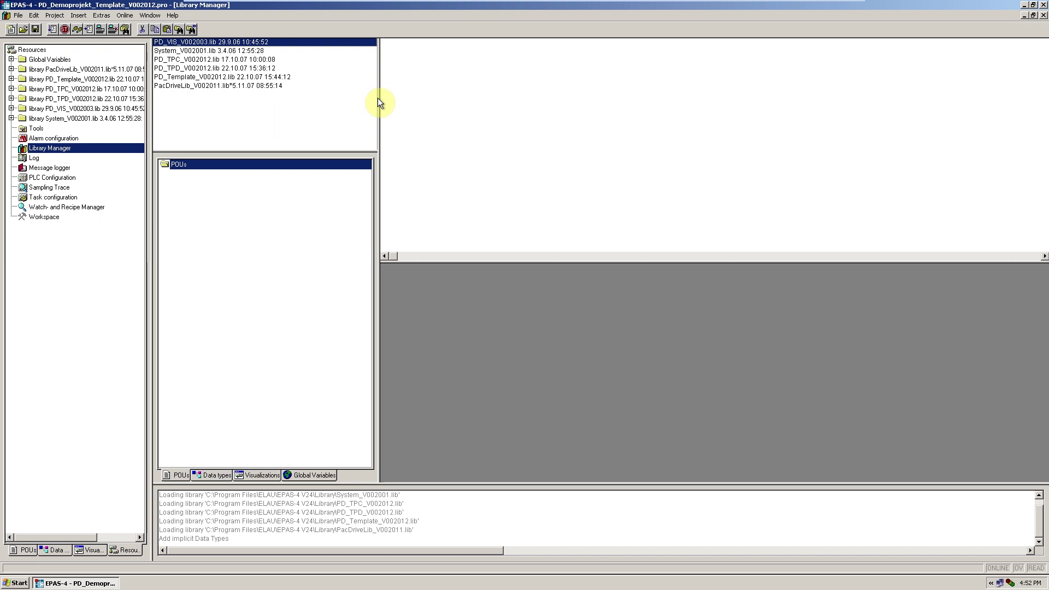
click(1041, 5)
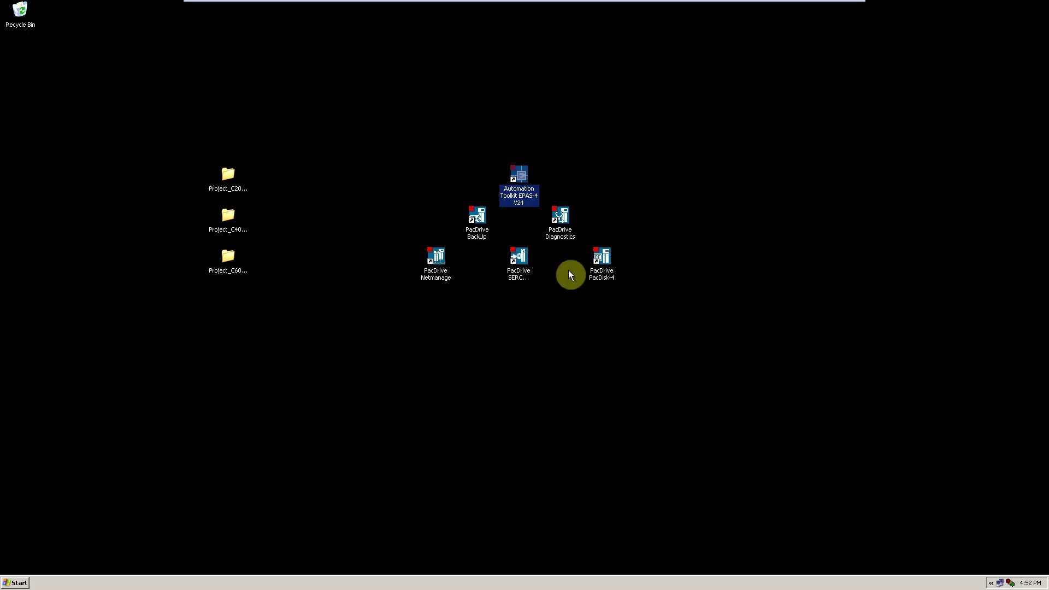
click(566, 221)
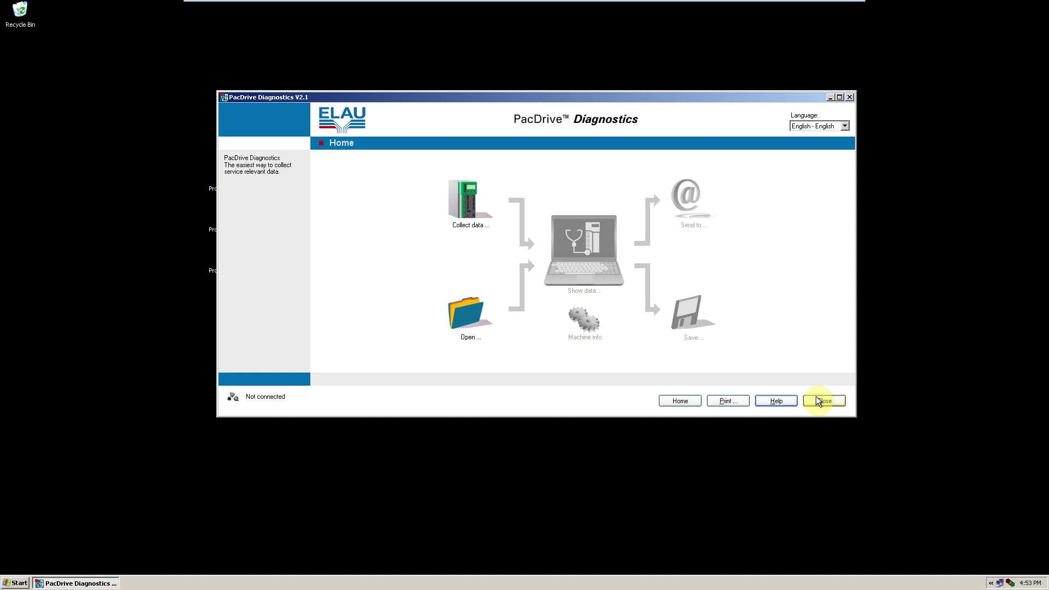
click(817, 400)
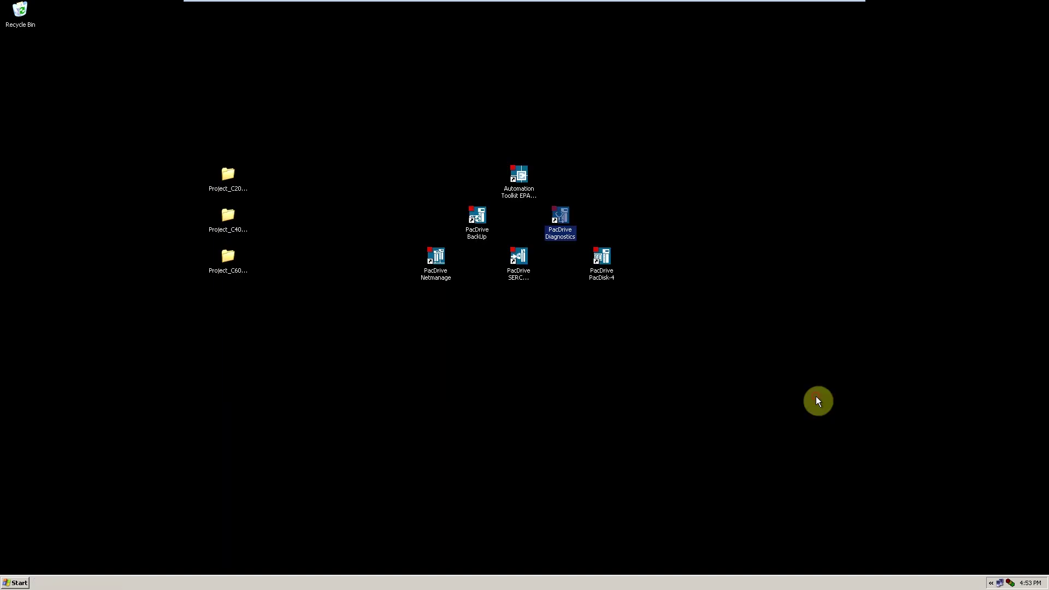
click(473, 220)
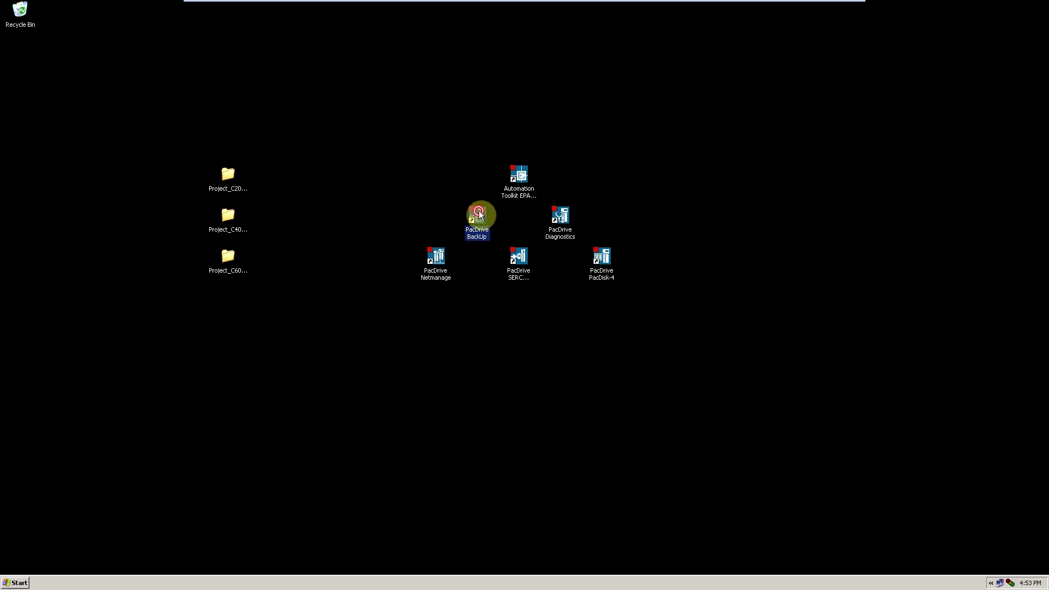
double_click(479, 210)
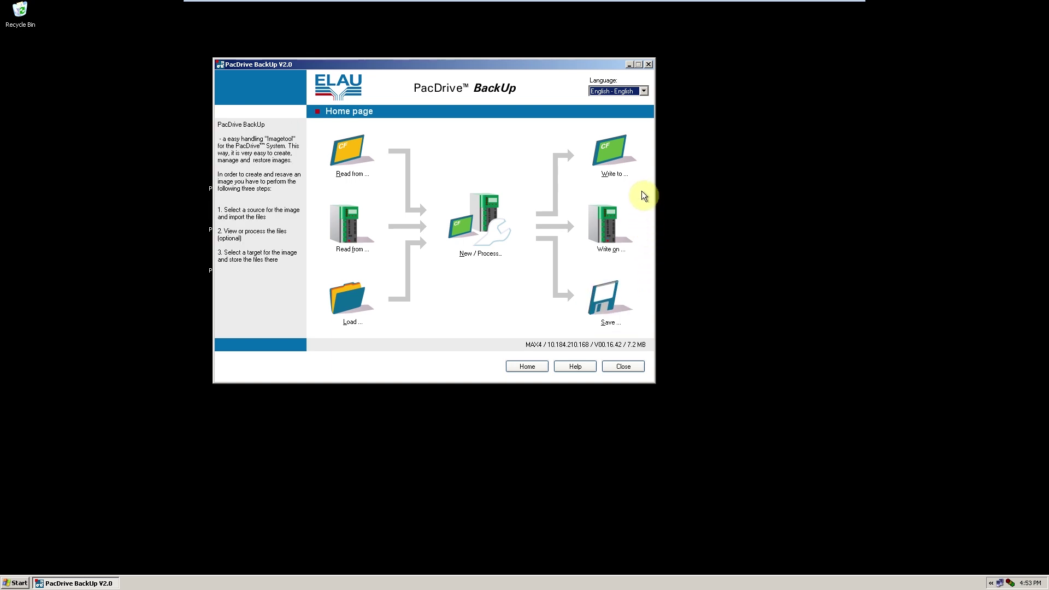
click(649, 65)
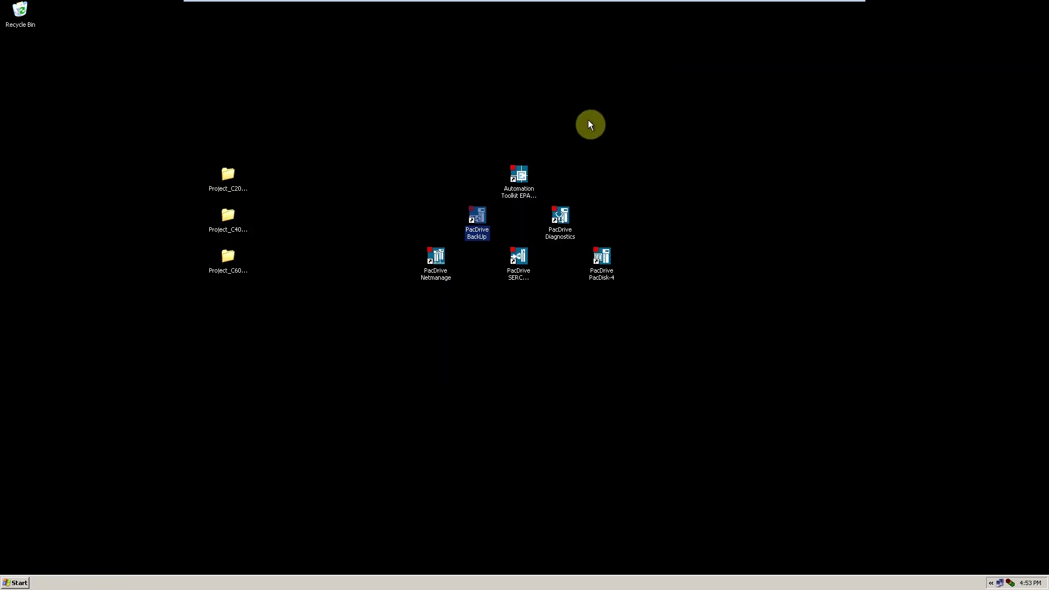
click(518, 264)
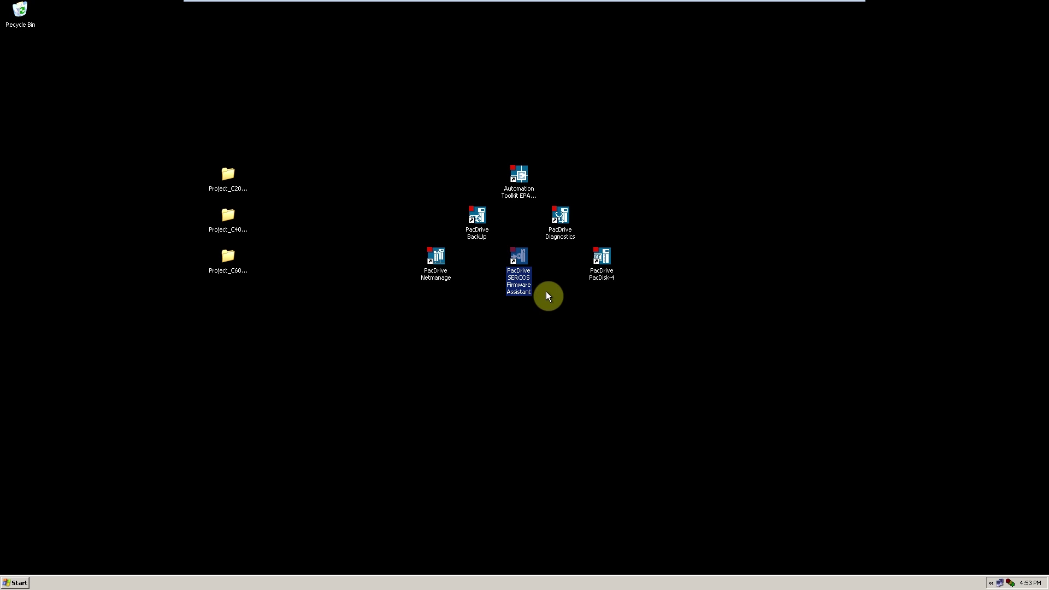
double_click(524, 254)
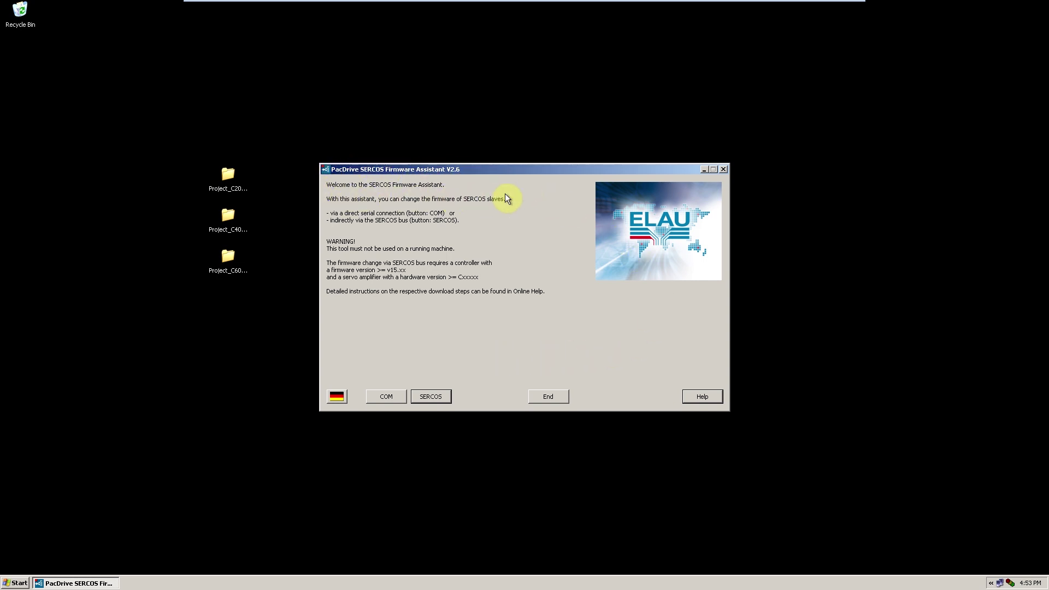
click(722, 170)
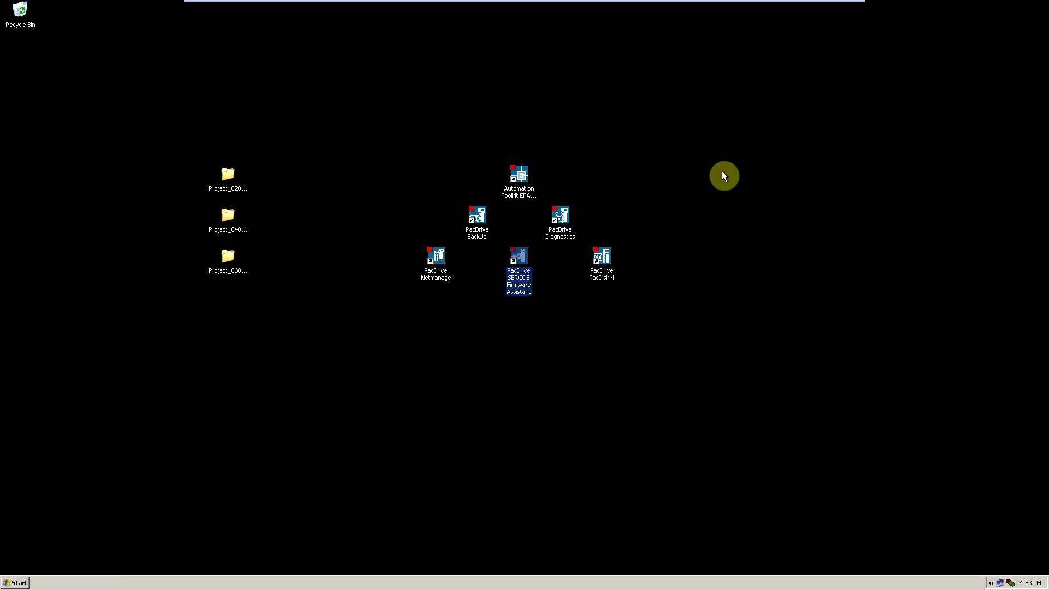
Step: Close PacDrive Netmanage and select the PacDisk-4 icon on the desktop
click(439, 264)
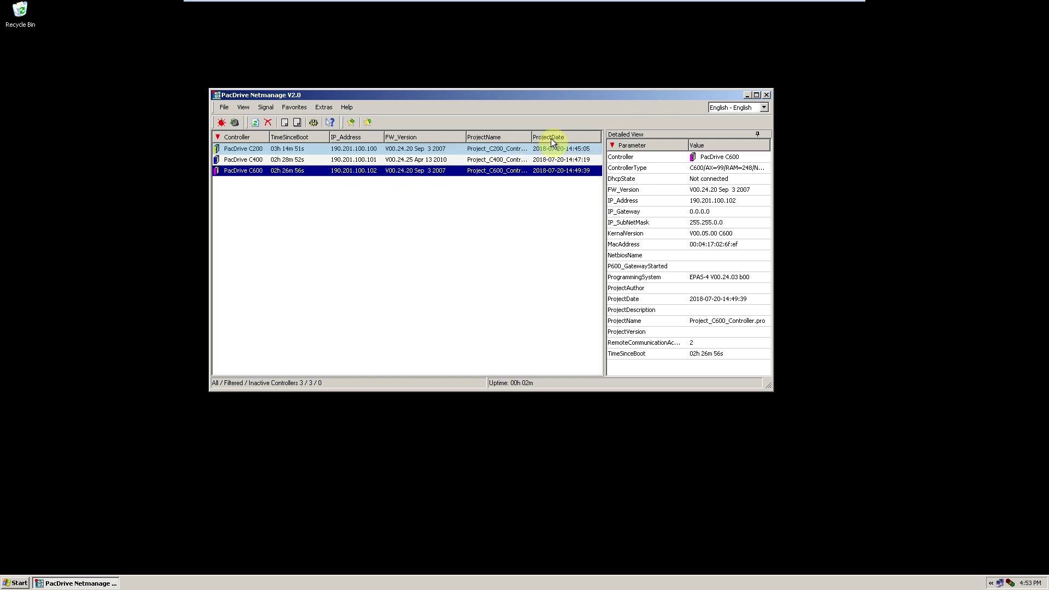
click(766, 96)
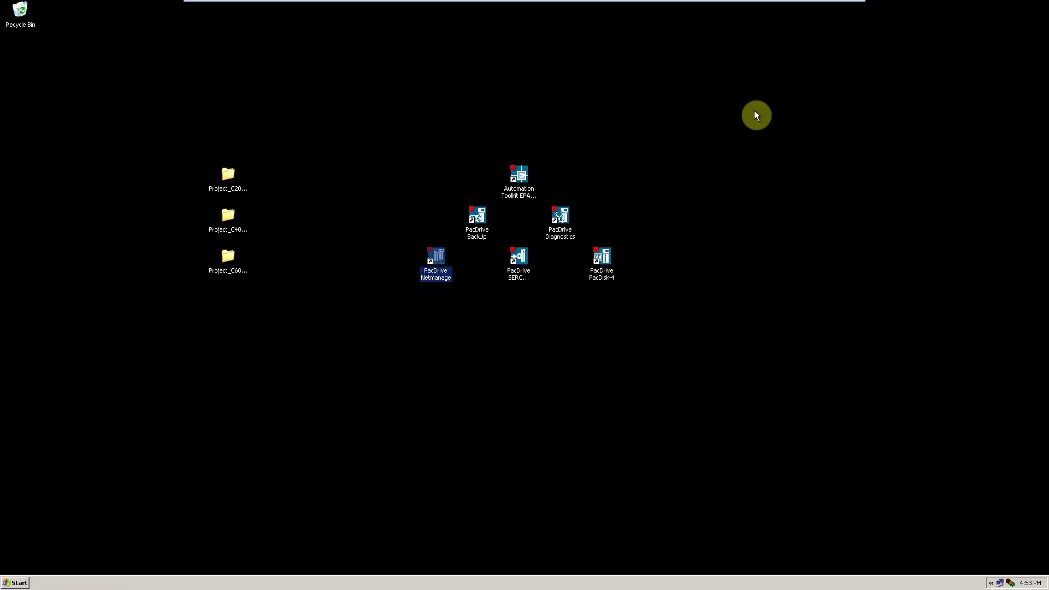
click(605, 261)
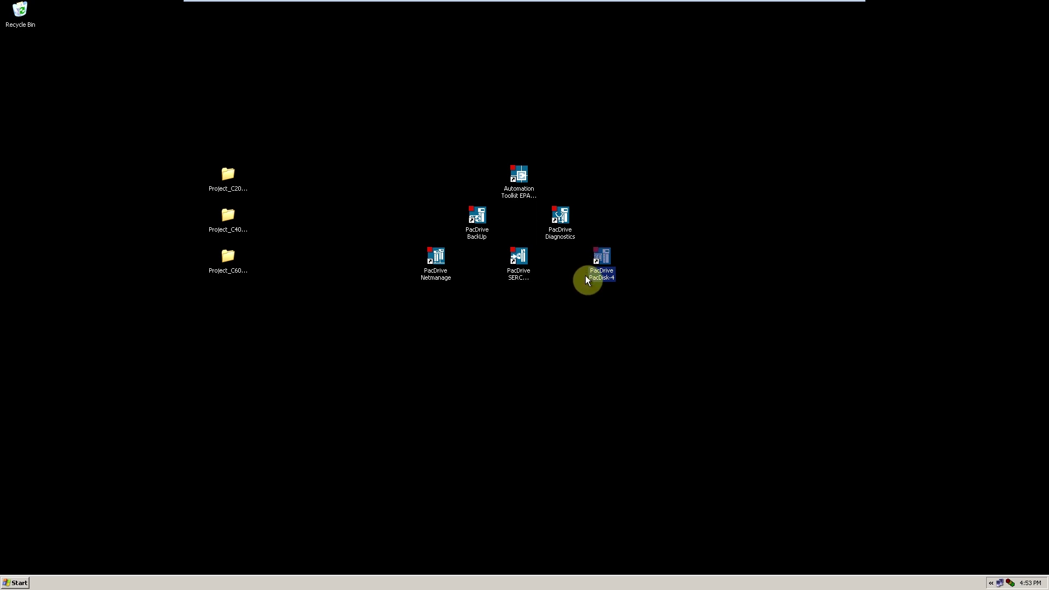
double_click(609, 255)
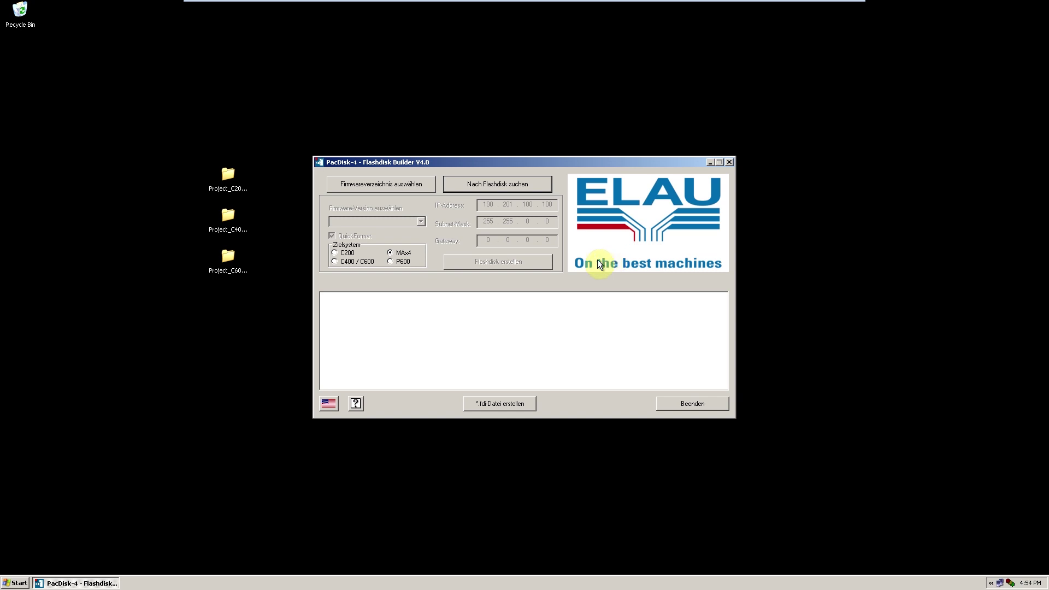
click(330, 403)
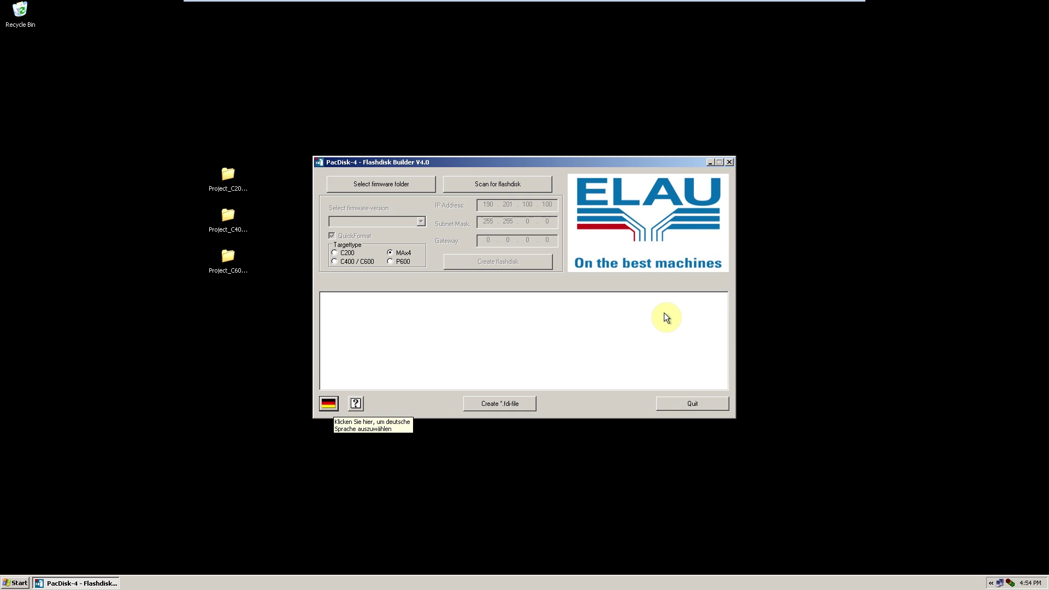
click(731, 163)
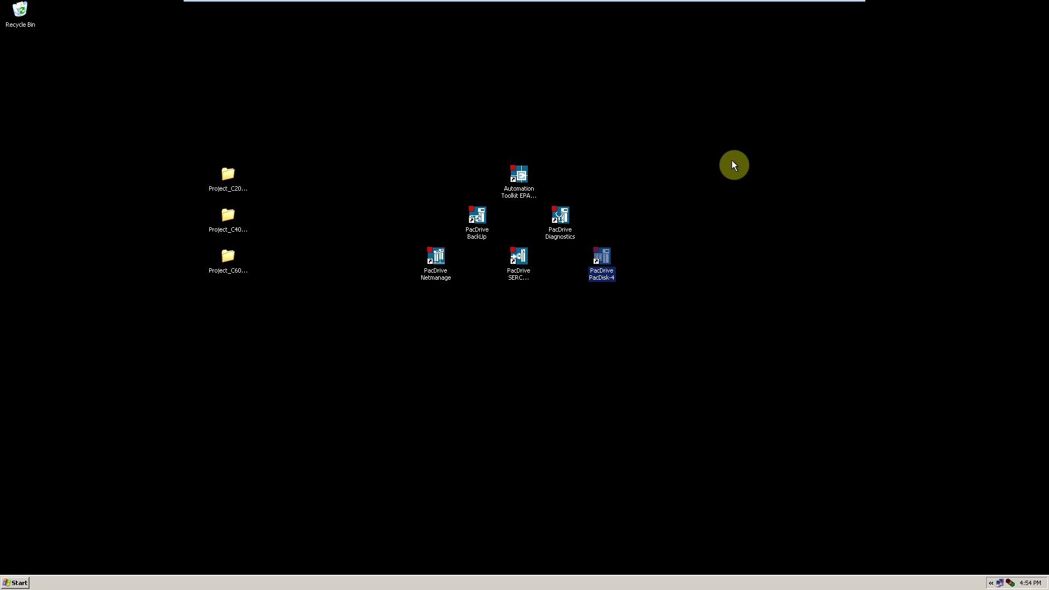
Step: Launch PacDrive Netmanage and keep English - English as the interface language
double_click(440, 265)
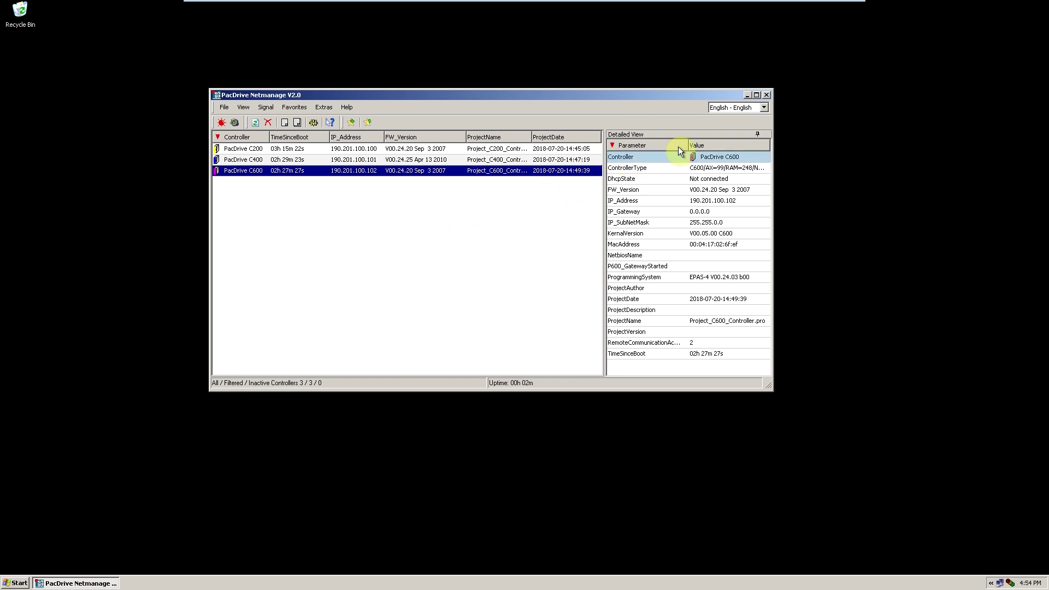
click(762, 107)
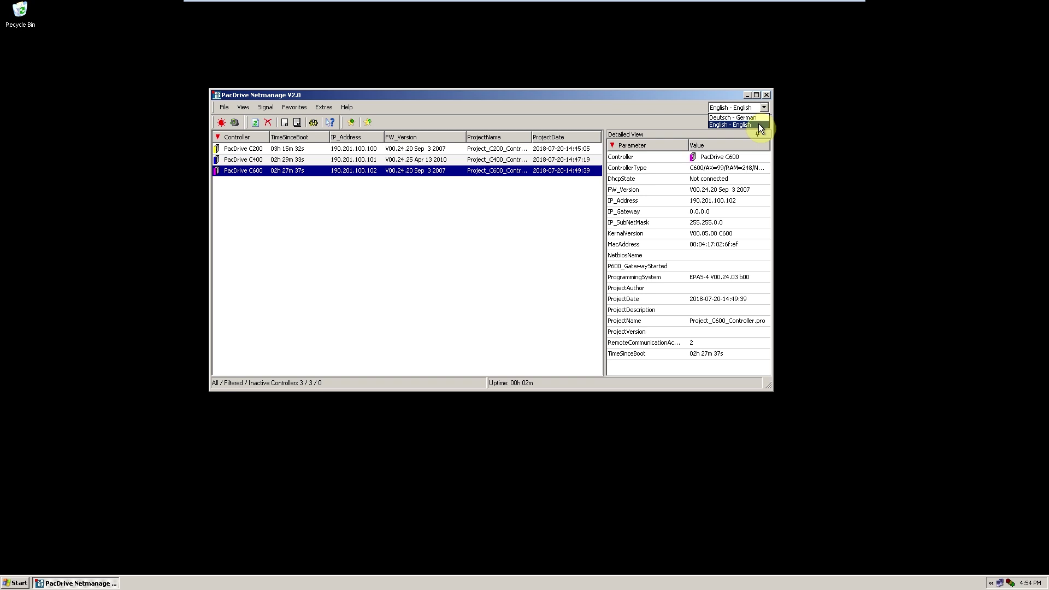
click(533, 188)
click(315, 138)
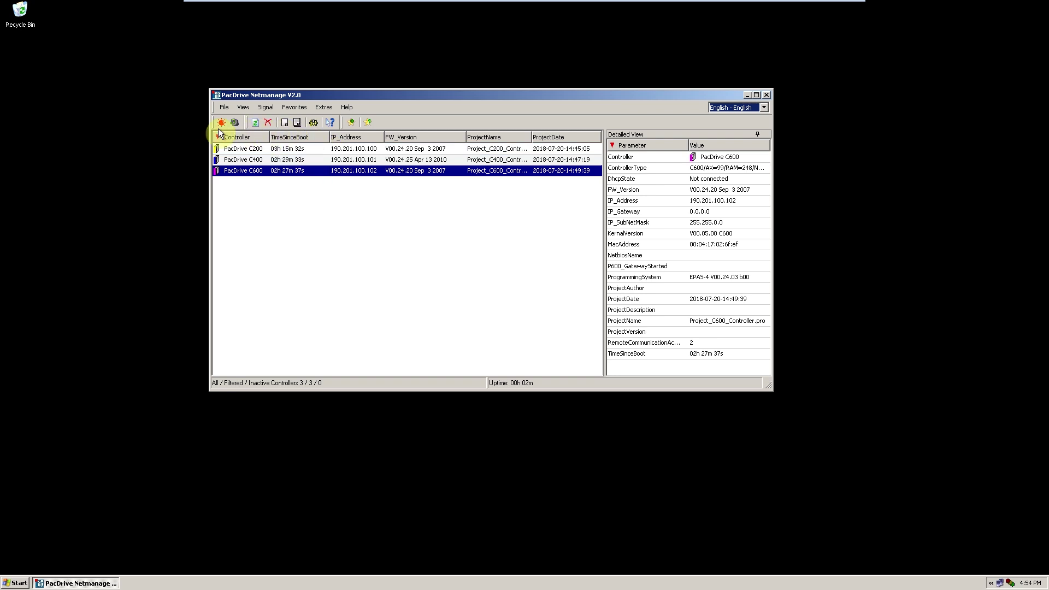
Step: Select the PacDrive C400 row to view its IP address, firmware and project name
click(215, 170)
click(284, 159)
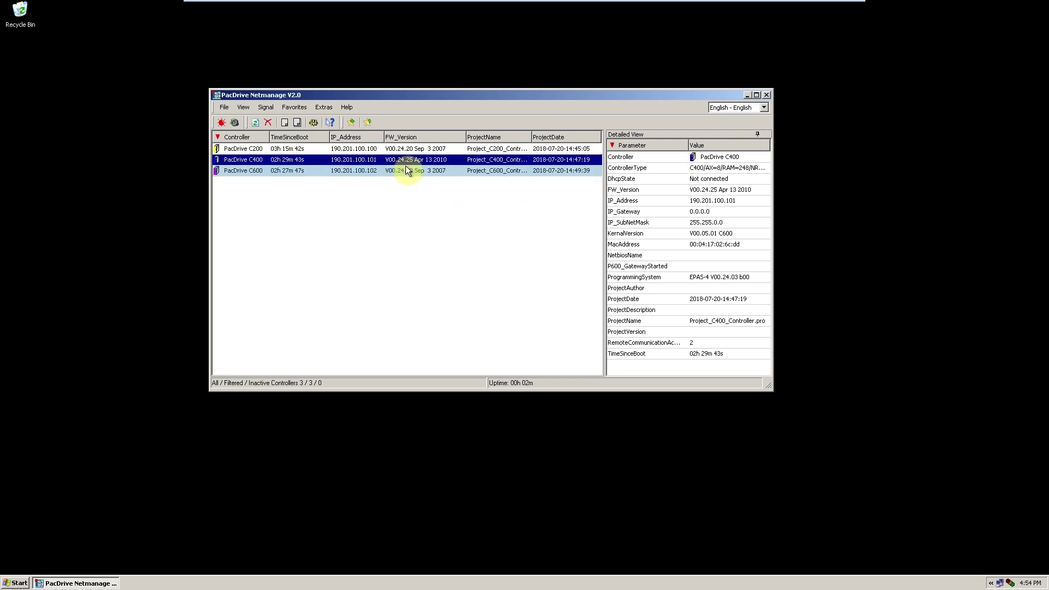
click(713, 147)
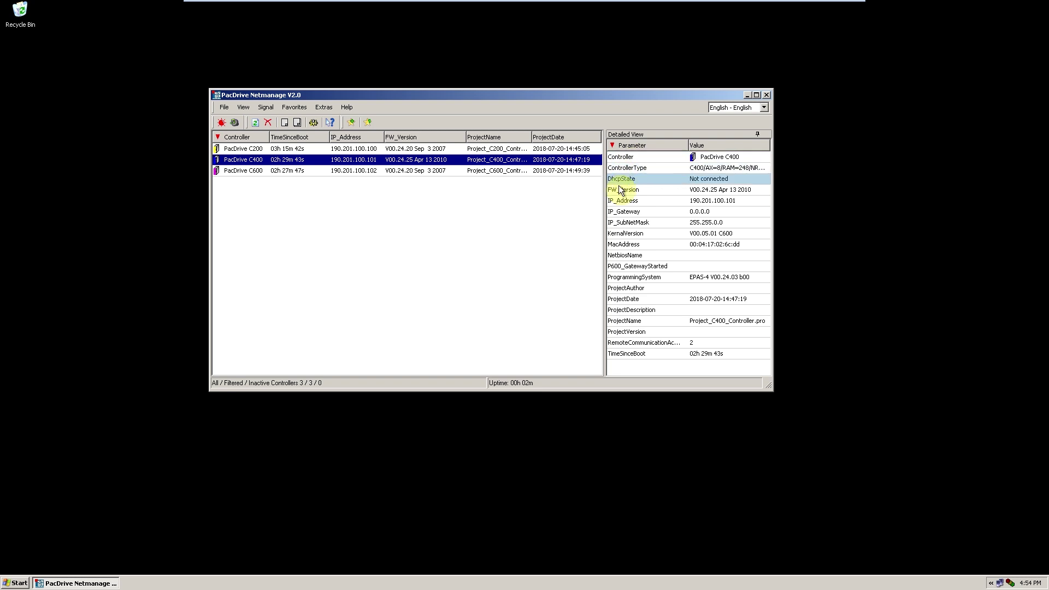
click(648, 255)
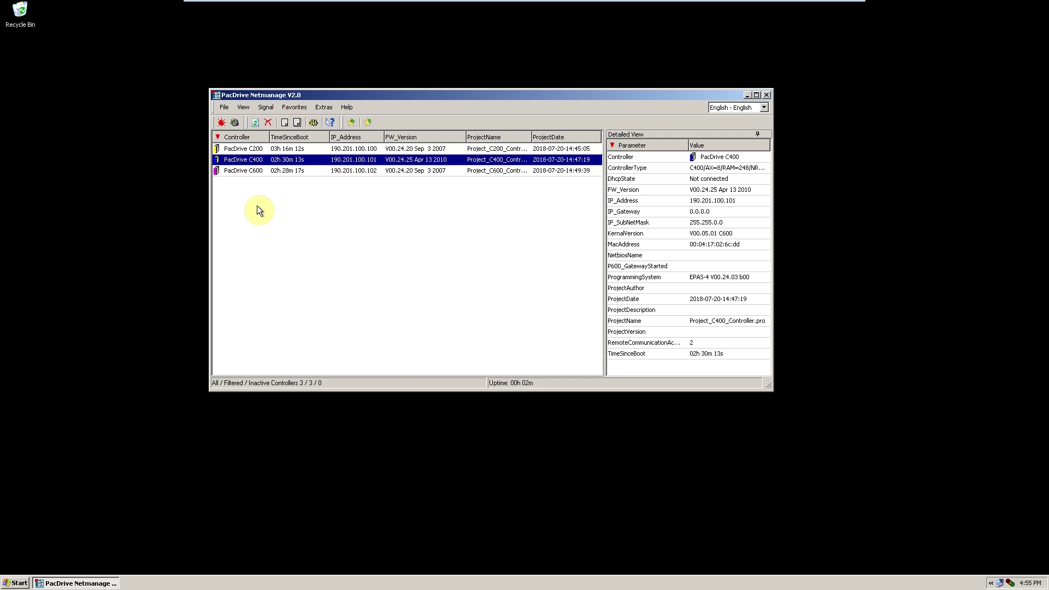
Step: Switch between the C600 and C400 rows, ending on C600, and select its MacAddress
click(230, 171)
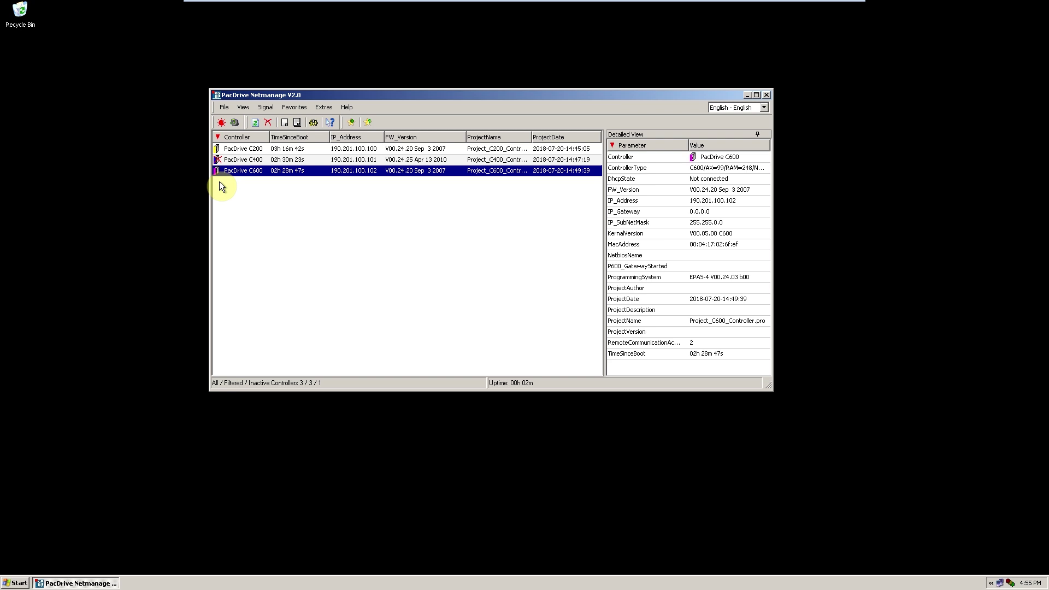
click(232, 159)
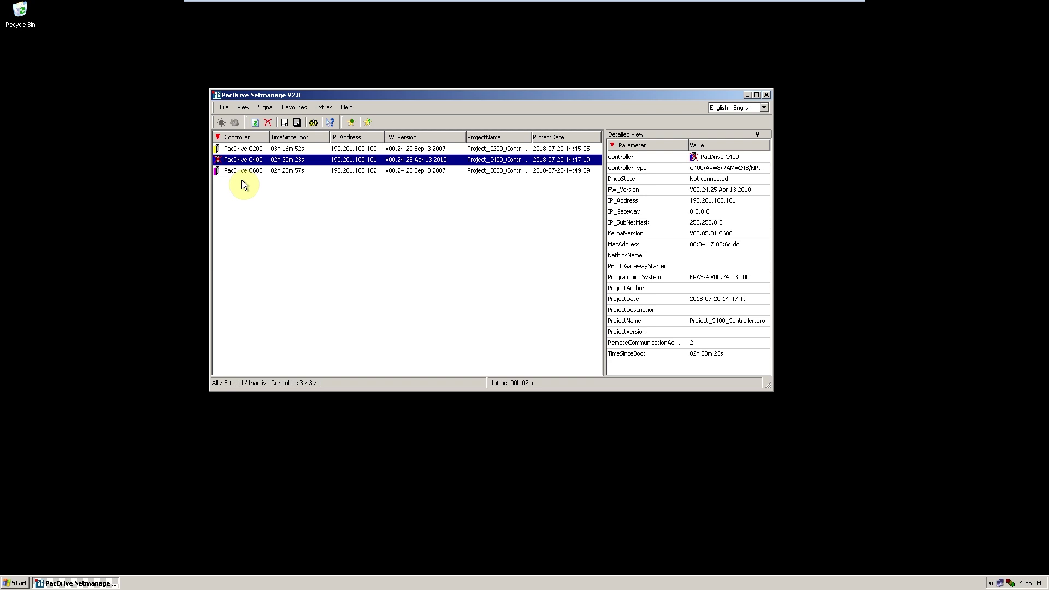
click(254, 170)
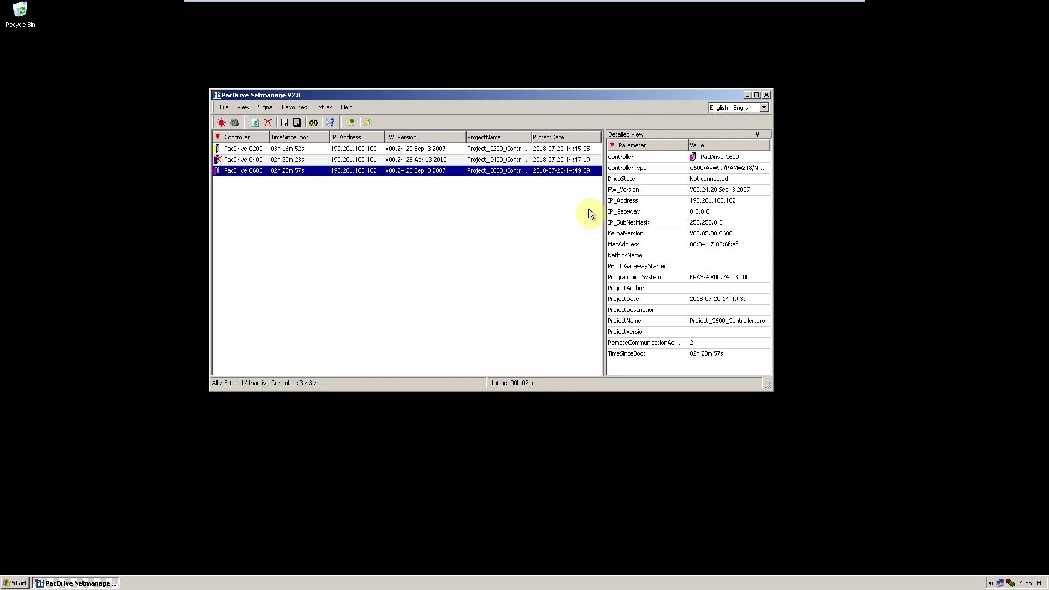
click(648, 246)
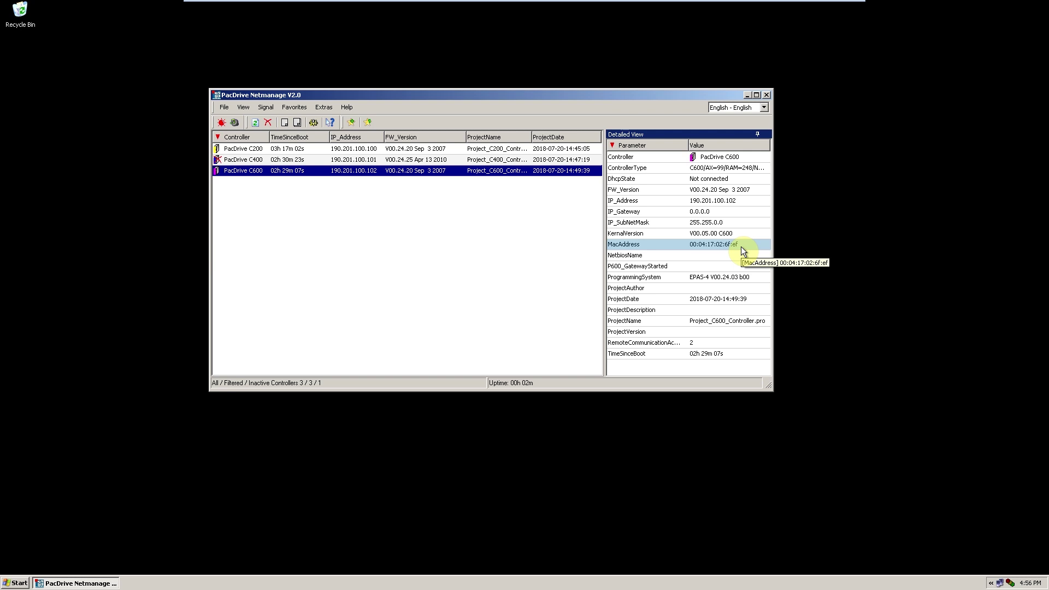
click(545, 222)
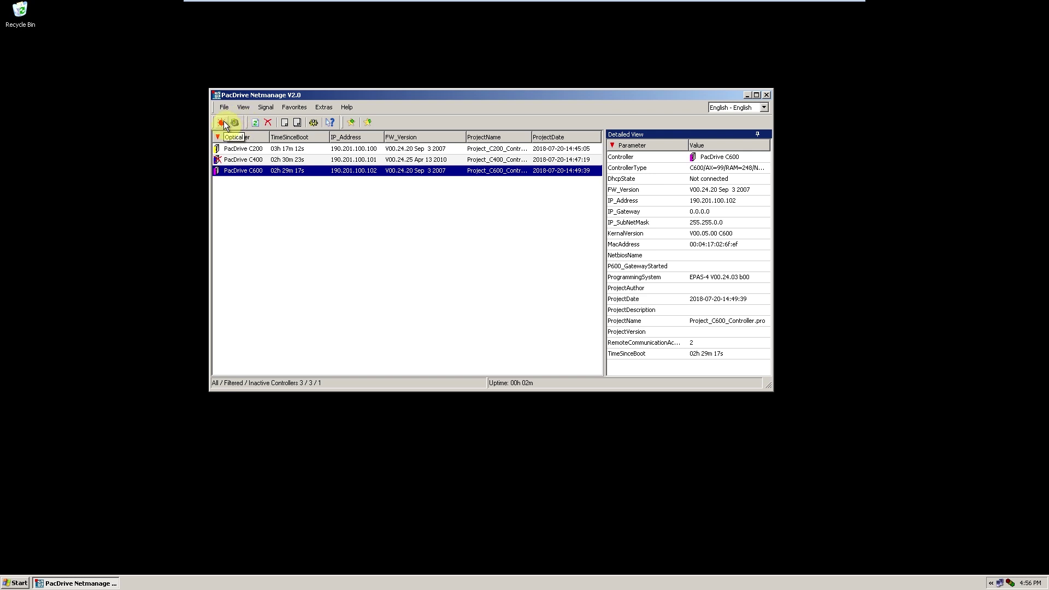
click(237, 124)
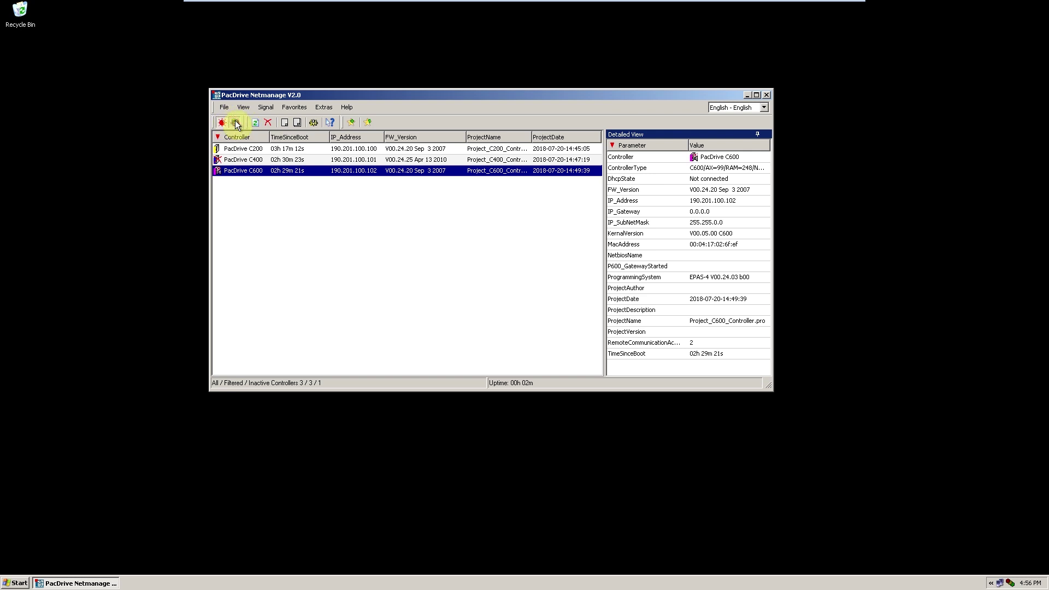
click(237, 124)
click(221, 124)
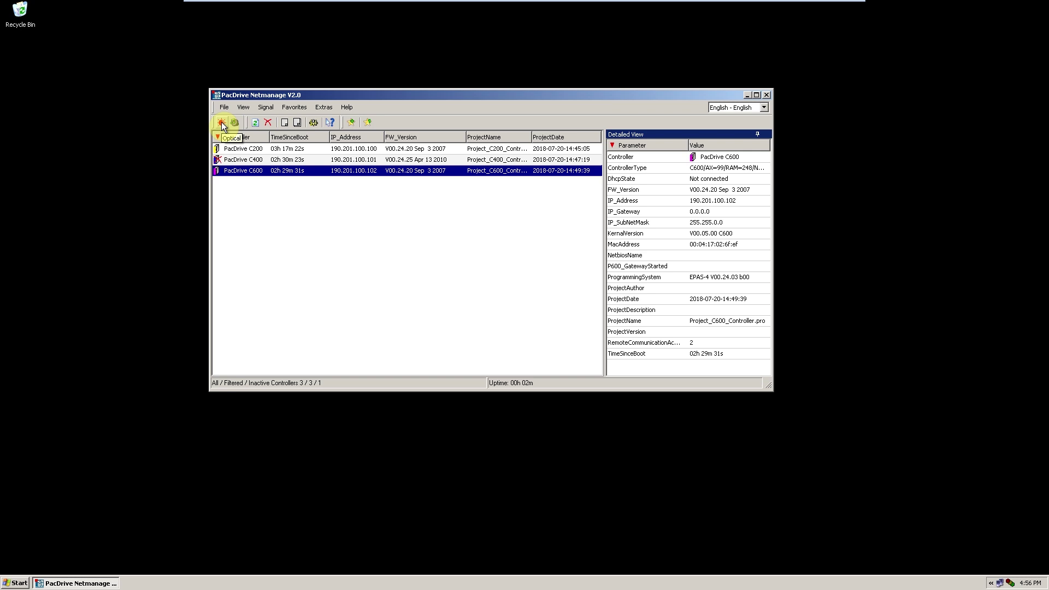
click(221, 122)
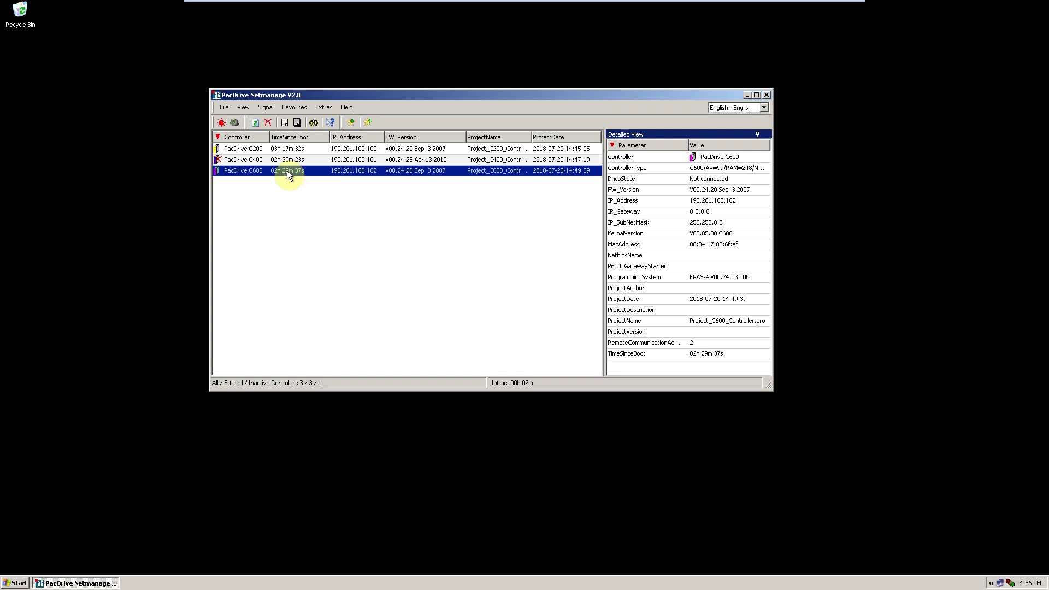
Step: Set the C600 IP address to 190.201.100.106 with Write in parameter file ticked
double_click(288, 171)
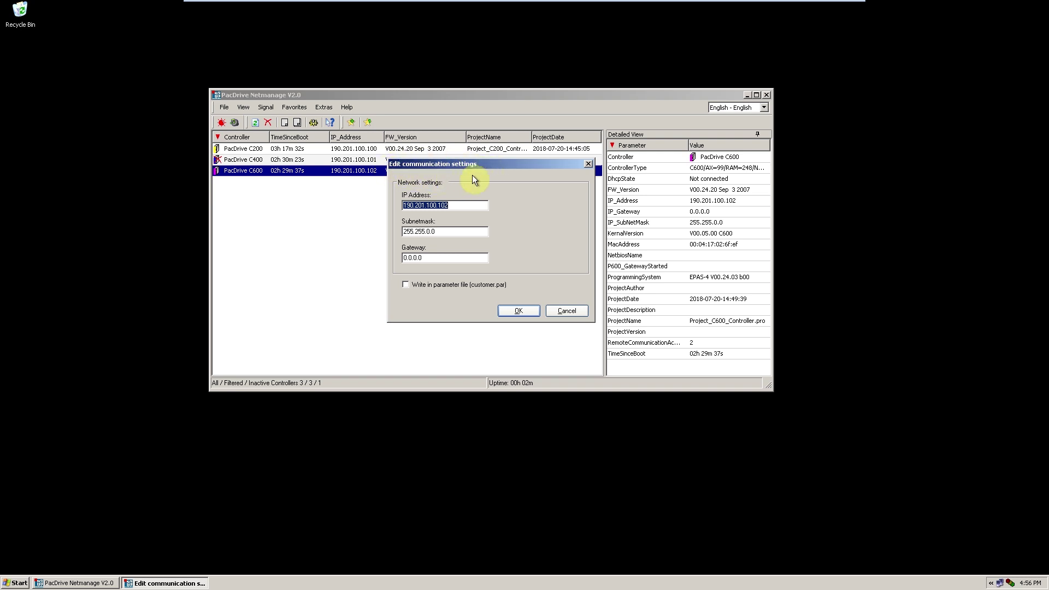
click(464, 204)
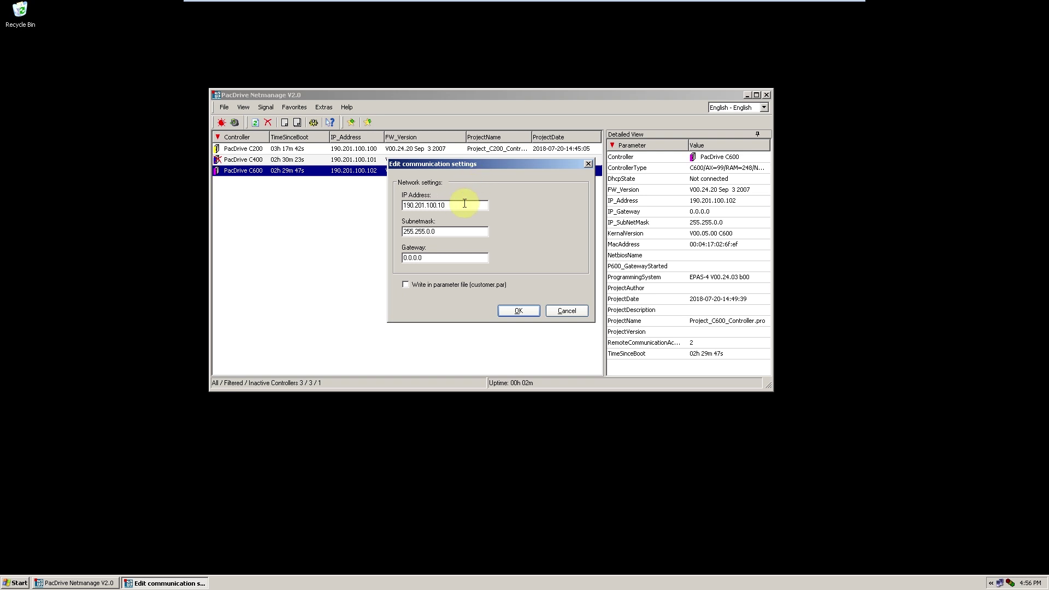
text(6)
click(513, 309)
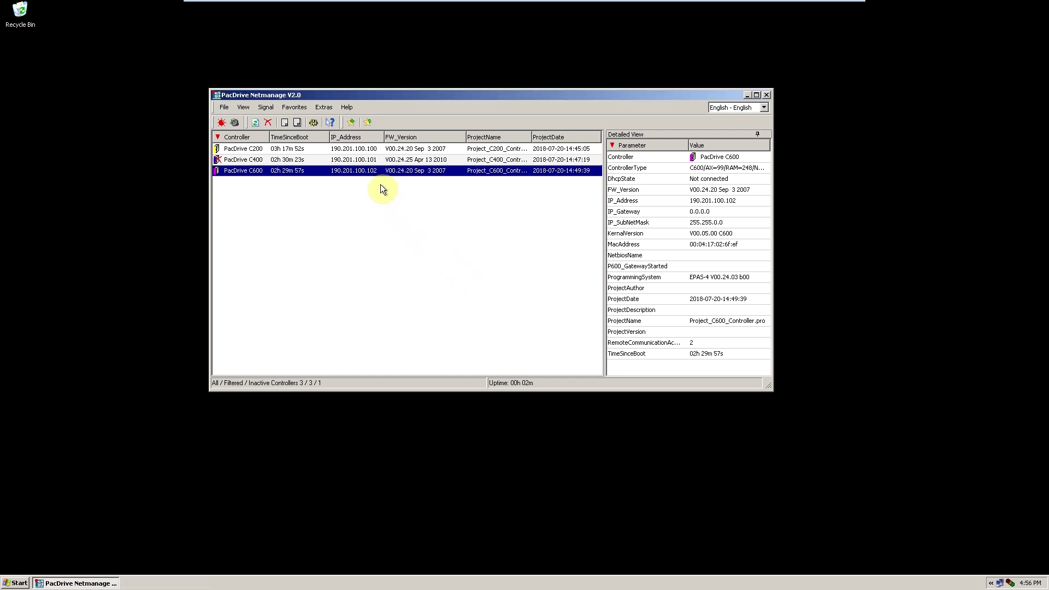